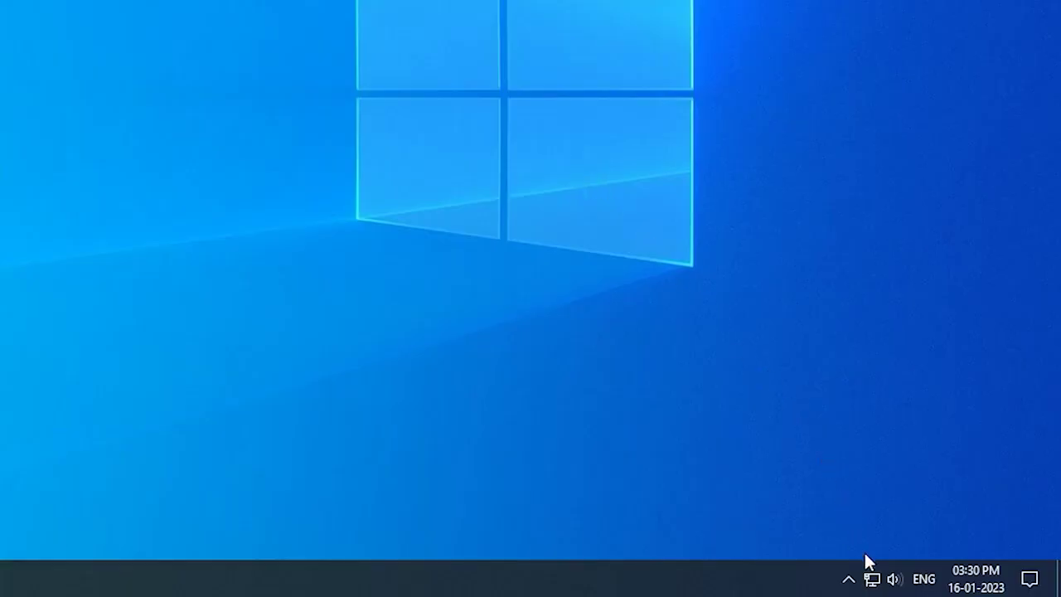
- Confirm Network 2 shows Connected in the tray and open its Network & Internet settings
left_click(872, 579)
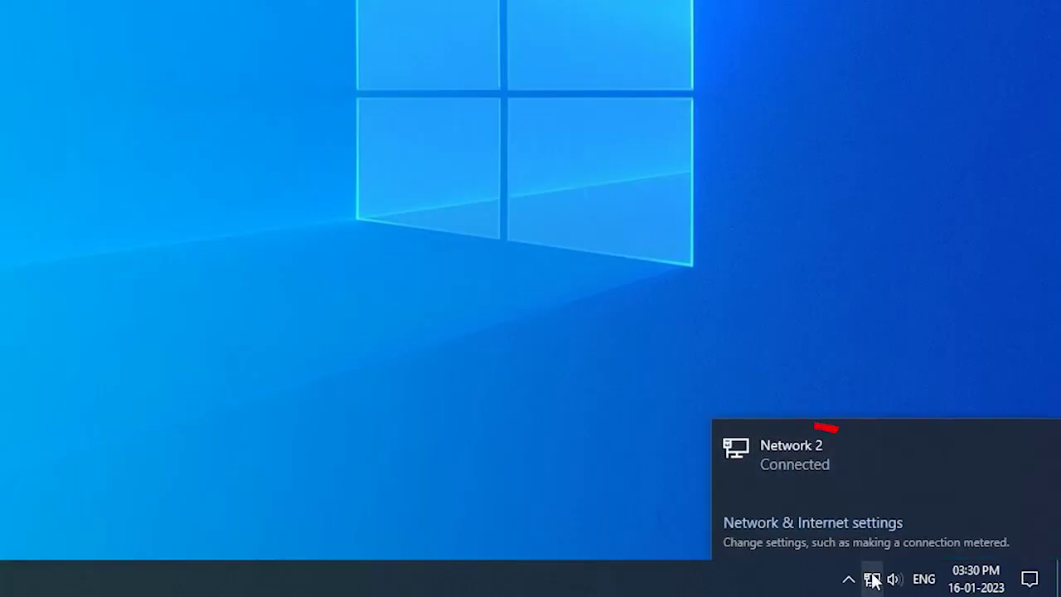
left_click(794, 451)
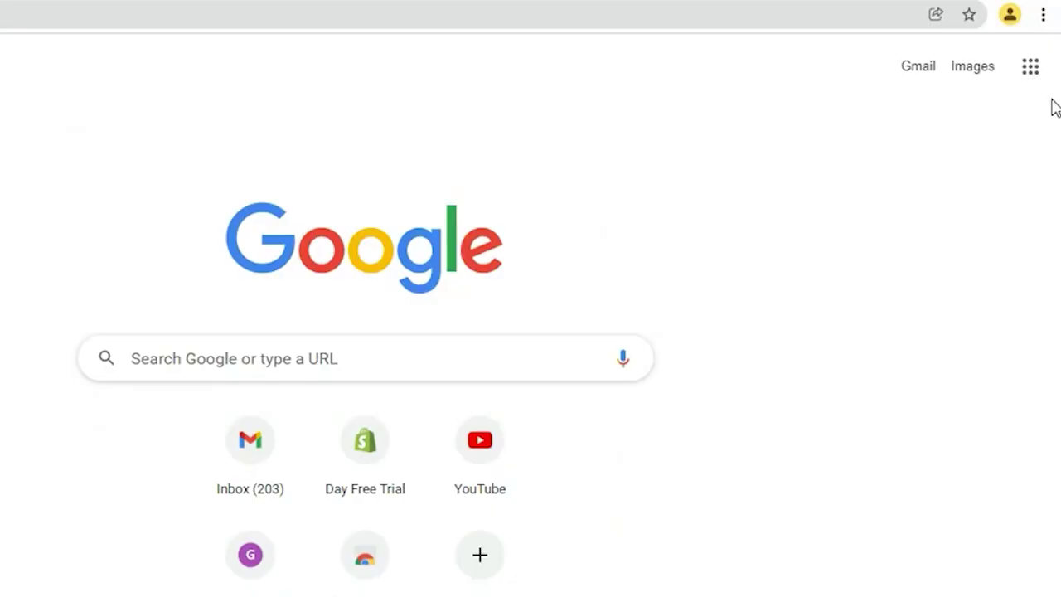
- On Chrome's Extensions page, toggle the LINE extension off and start removing it
left_click(1044, 14)
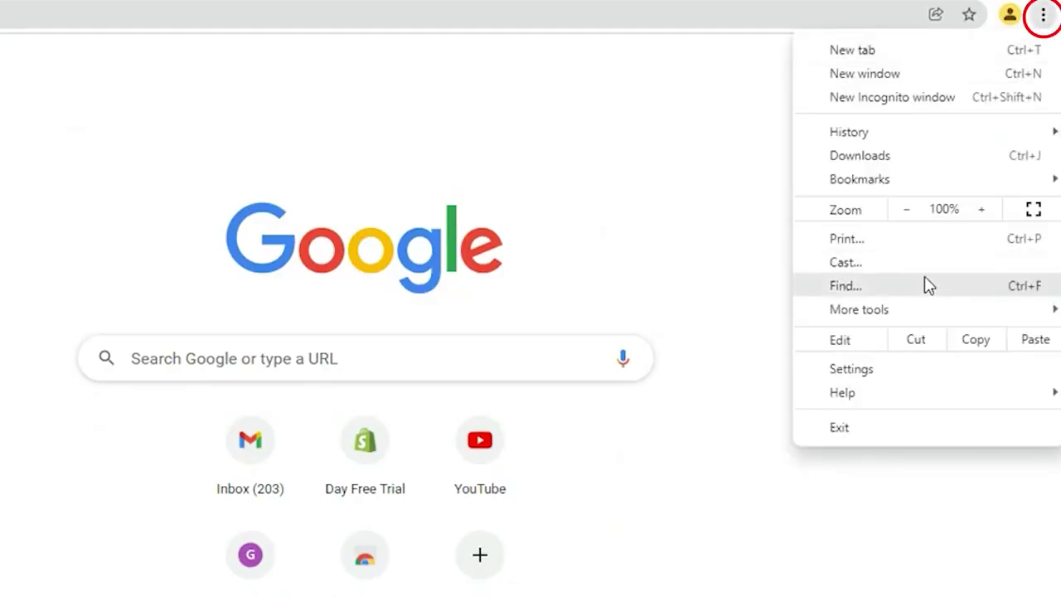
mouse_move(914, 308)
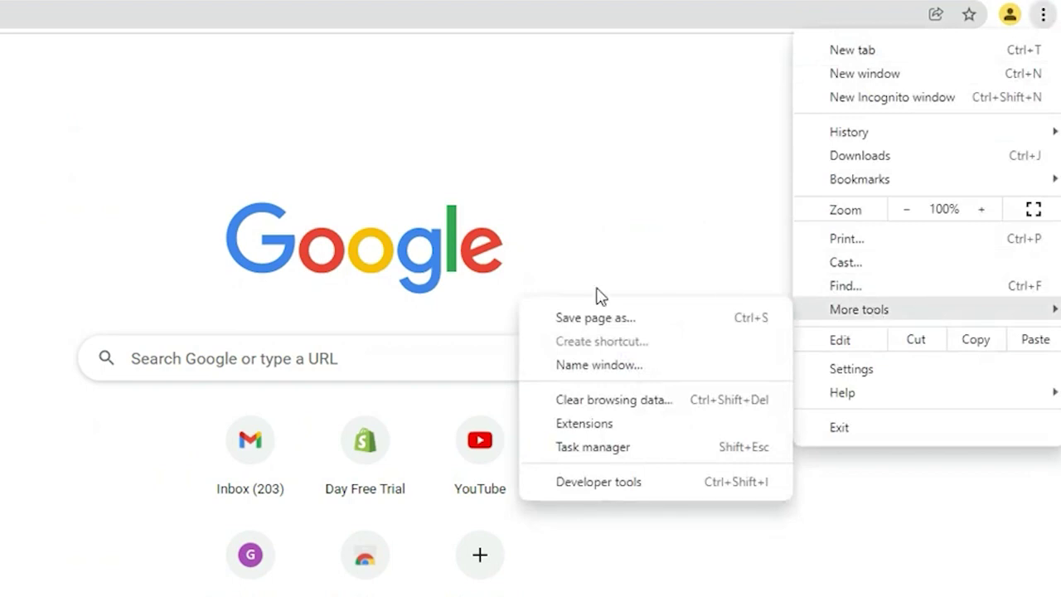
left_click(591, 425)
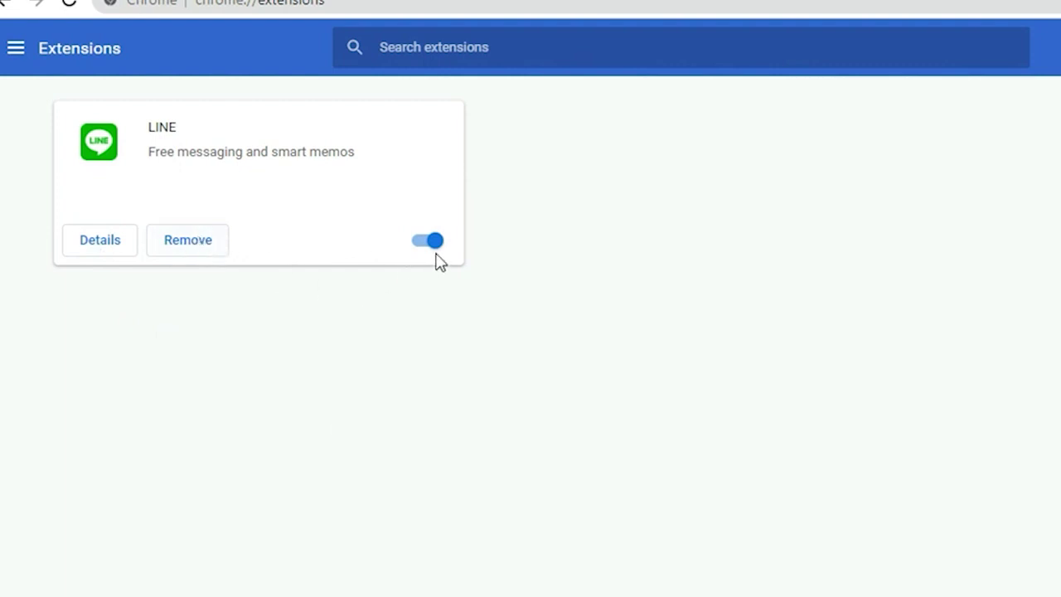
left_click(433, 240)
left_click(165, 242)
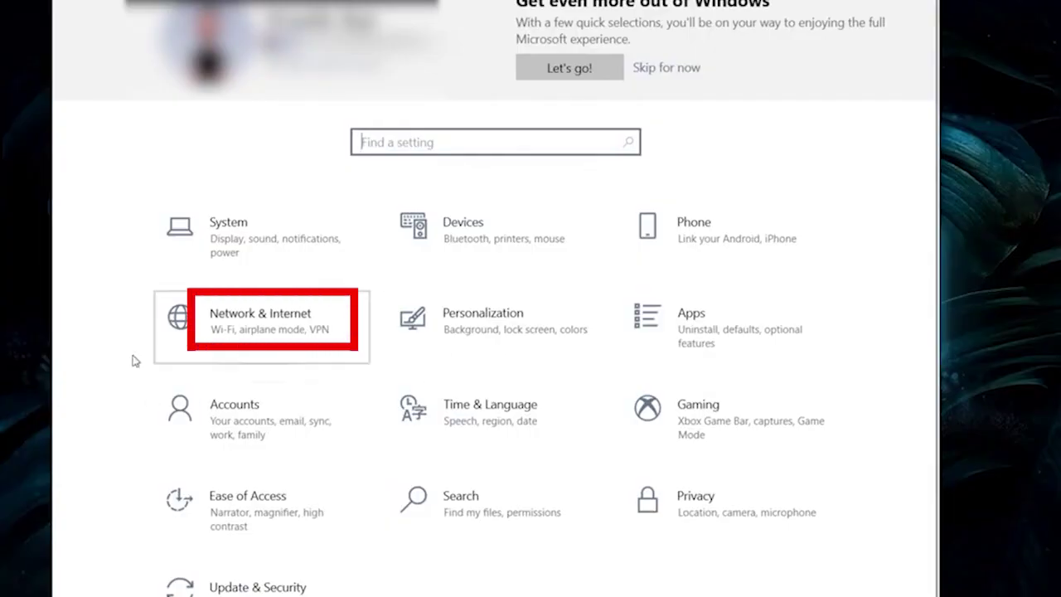
- Open VPN settings and reveal the Disconnect option for the Smart DNS Proxy connection
left_click(158, 358)
left_click(139, 308)
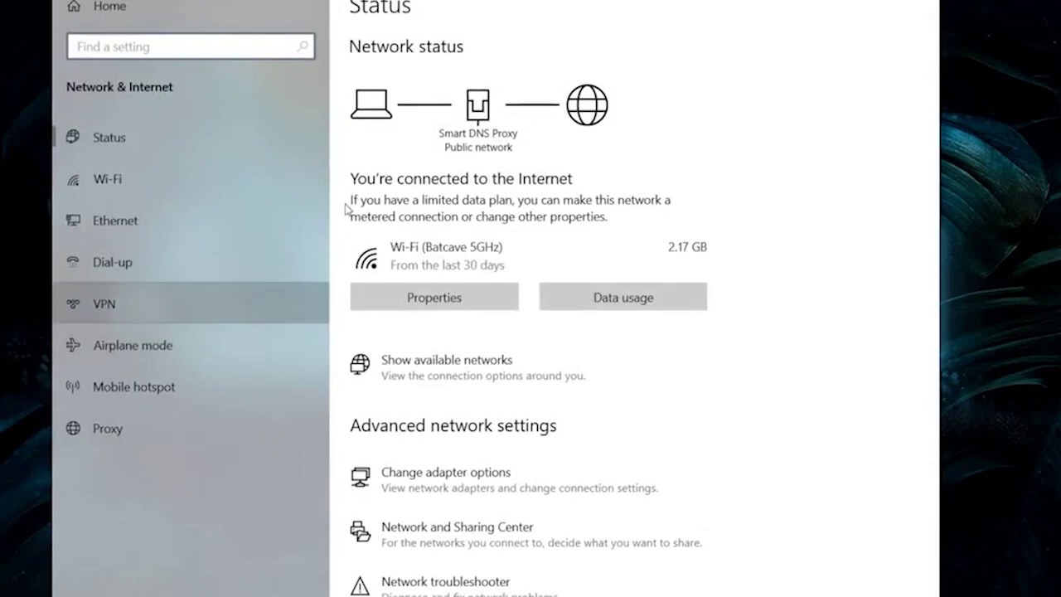
left_click(713, 132)
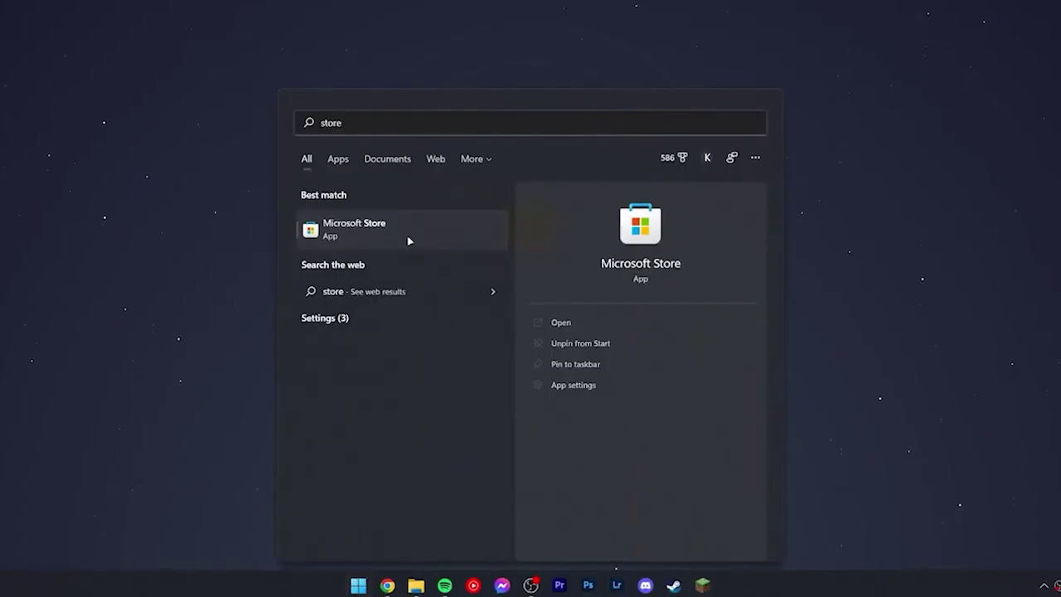
- Launch Microsoft Store from the Start search results for 'store'
left_click(408, 241)
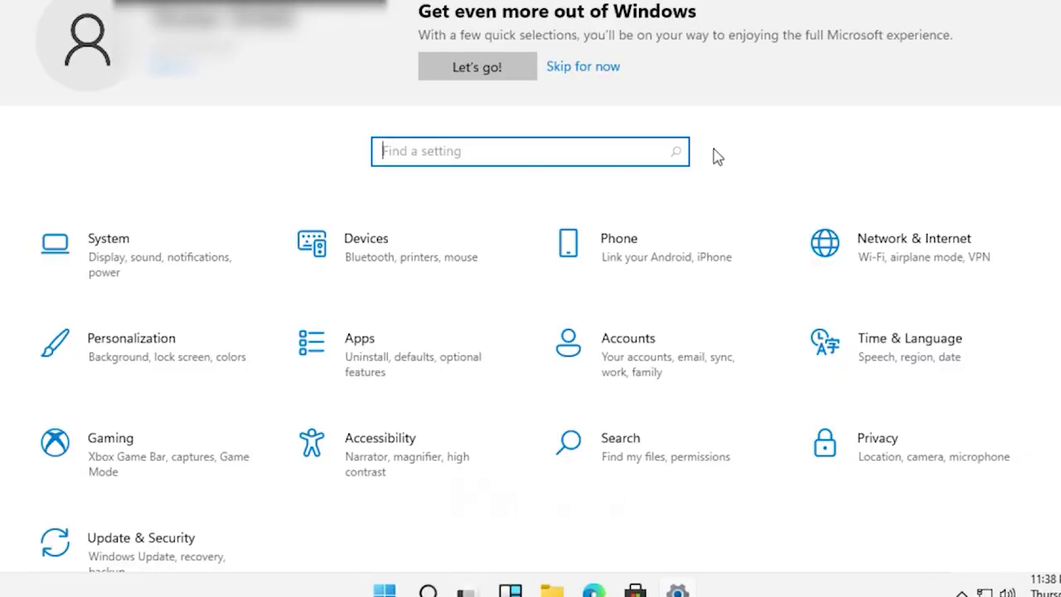
- Filter Apps & features by 'dis' to locate Disney+ (66.7 MB) for uninstalling
left_click(360, 358)
type("dis")
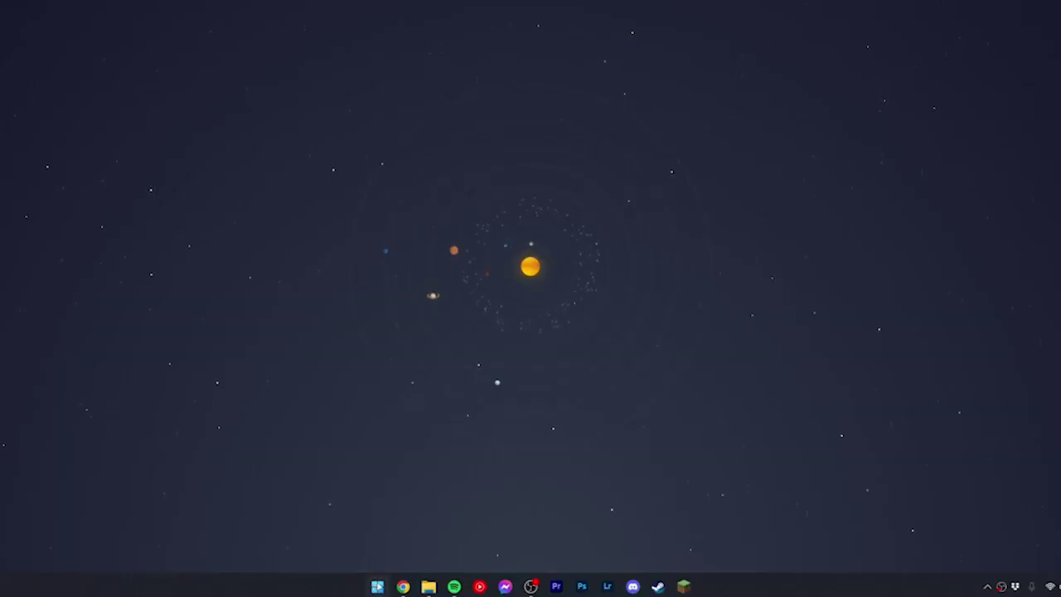
left_click(363, 585)
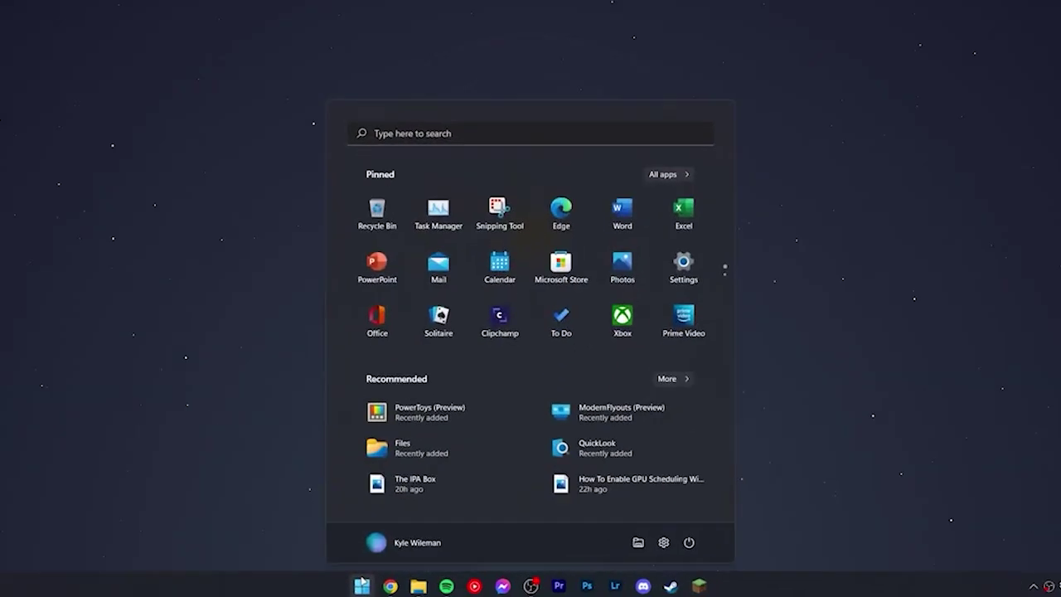
- Search 'store' to launch Microsoft Store and click Get on the Disney+ app page
type("store")
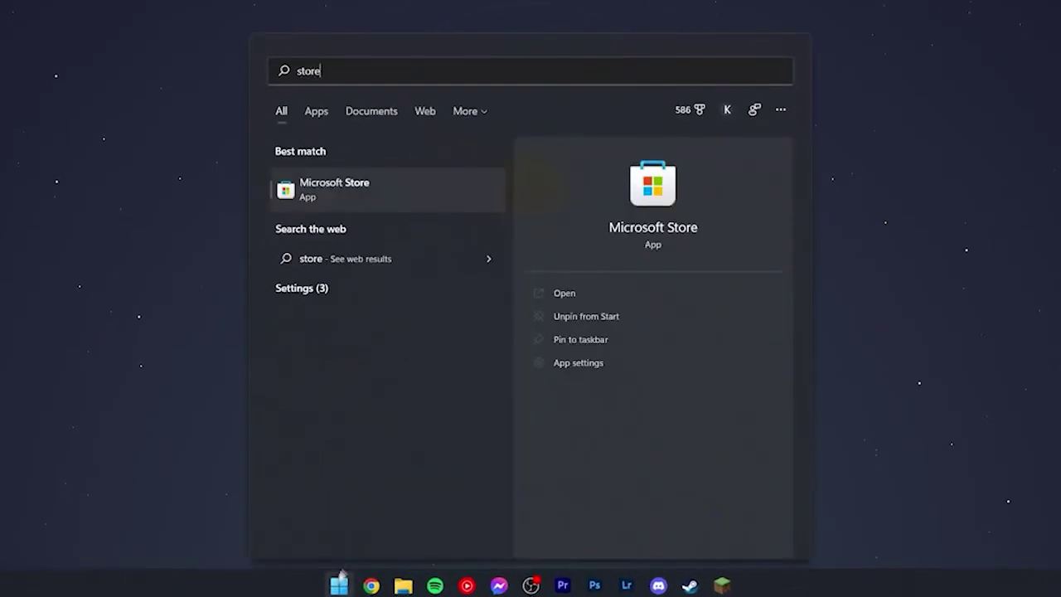
left_click(394, 202)
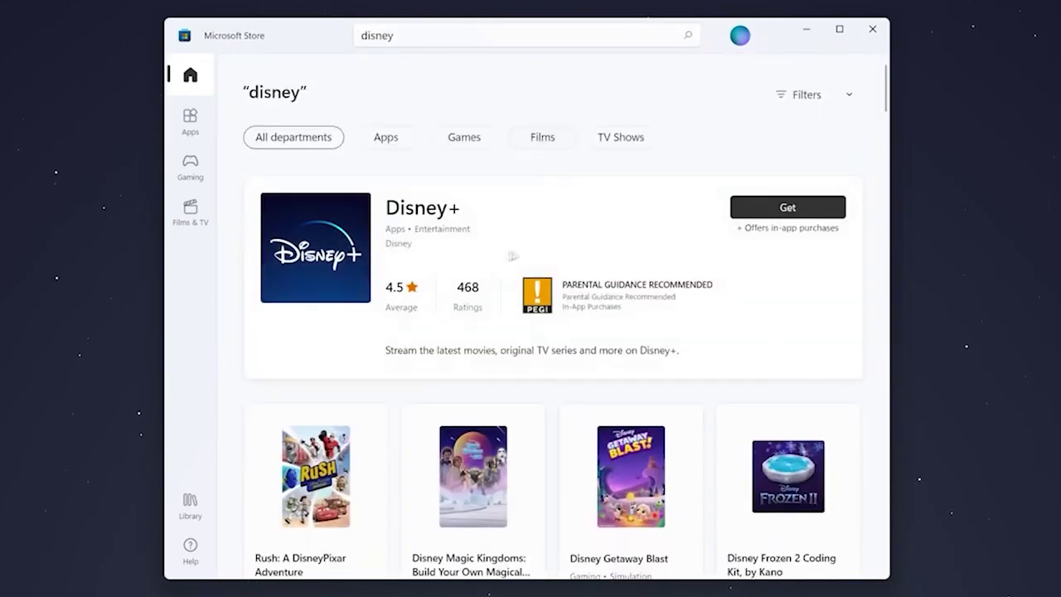
left_click(537, 218)
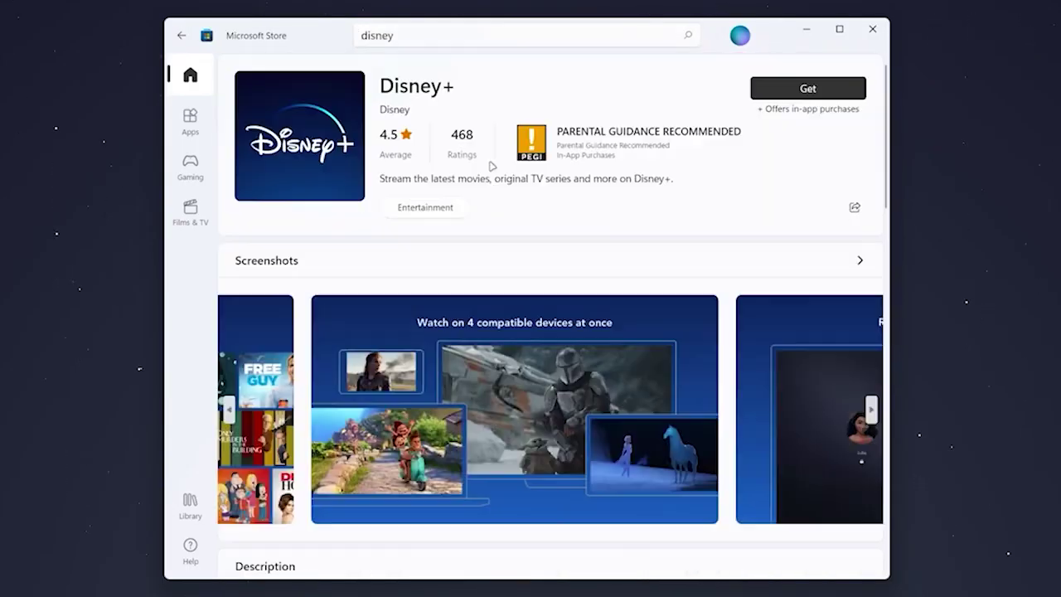
left_click(837, 90)
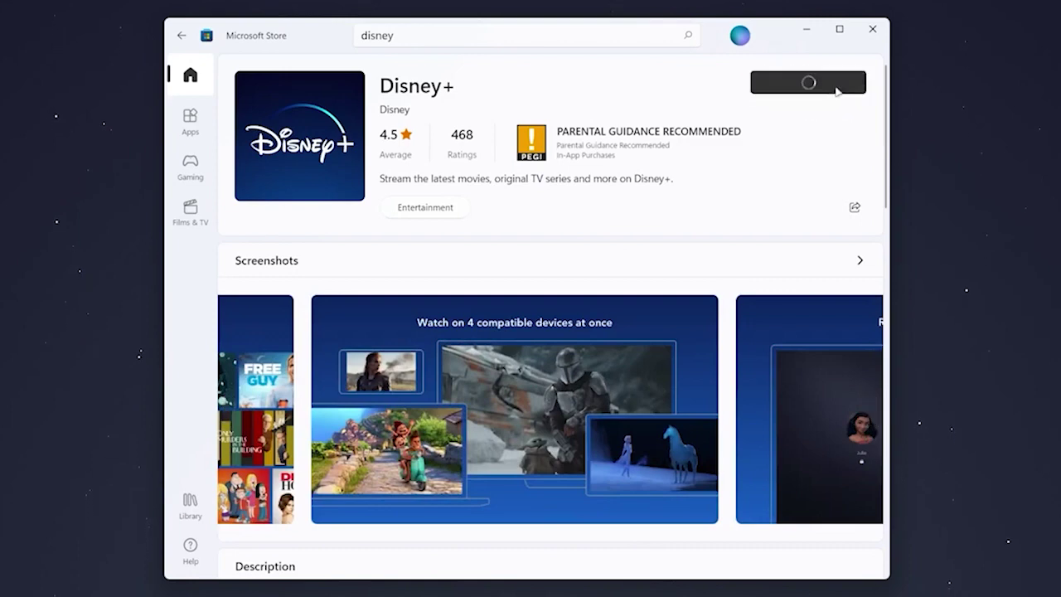